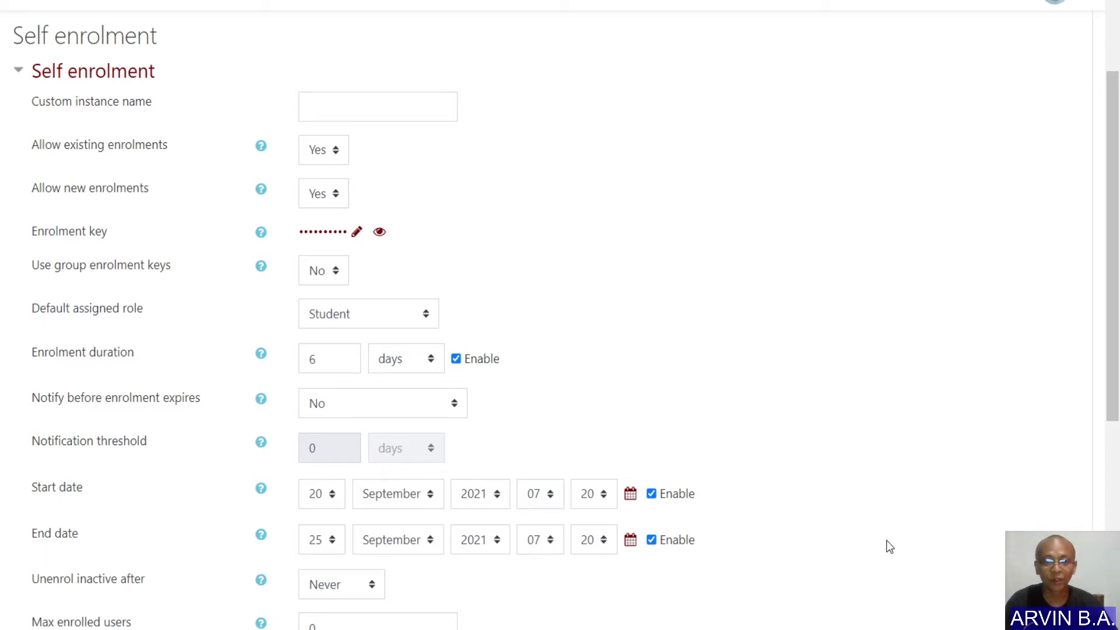
# Set the self enrolment End date to January 20, 2022 and save the changes
pyautogui.scroll(-2, 888, 544)
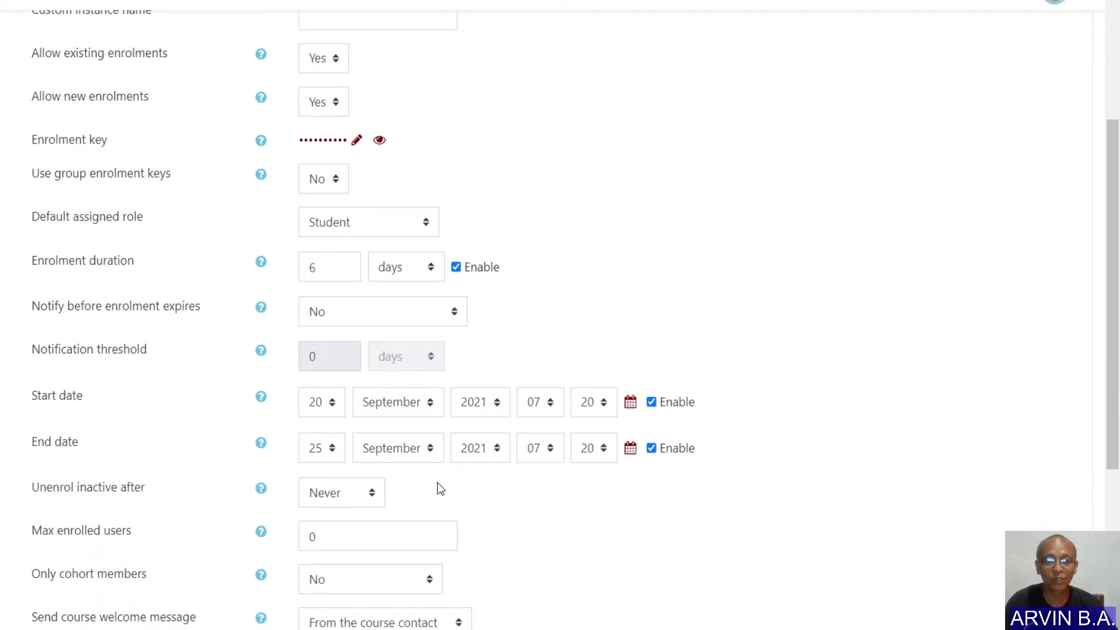
pyautogui.click(390, 454)
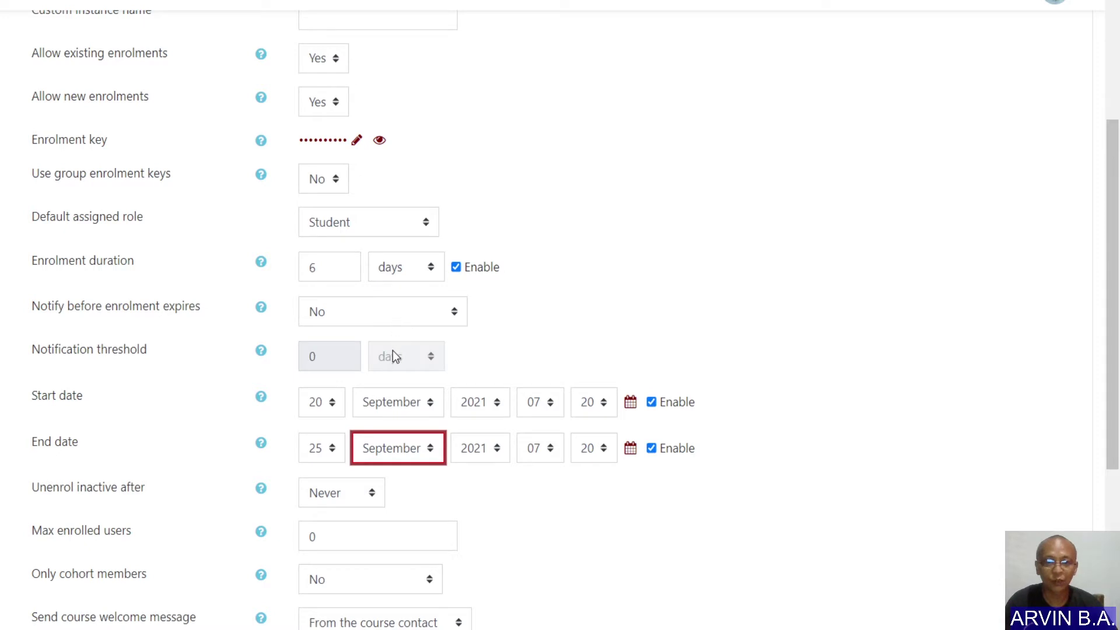
pyautogui.press('j')
pyautogui.hotkey('shift', 'Tab')
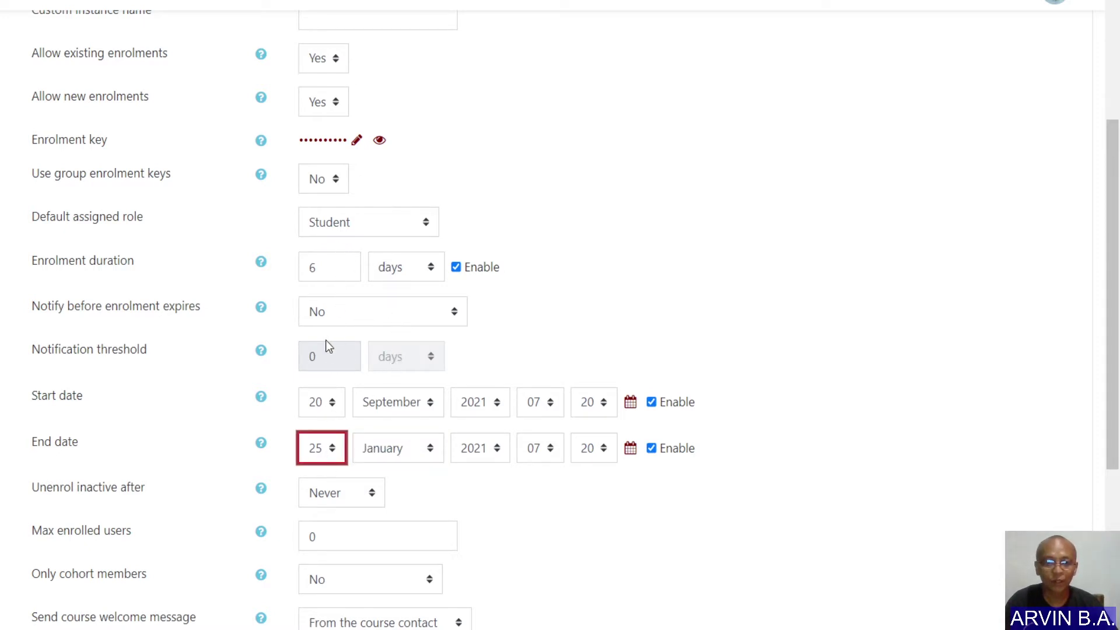
pyautogui.write('20')
pyautogui.click(475, 450)
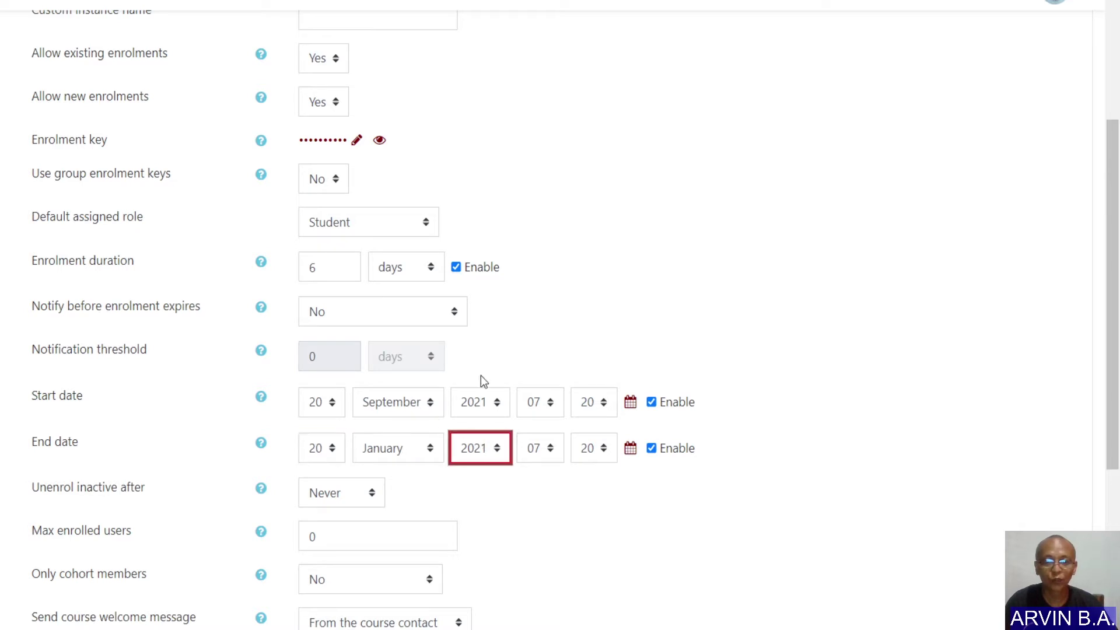
pyautogui.scroll(-5, 577, 495)
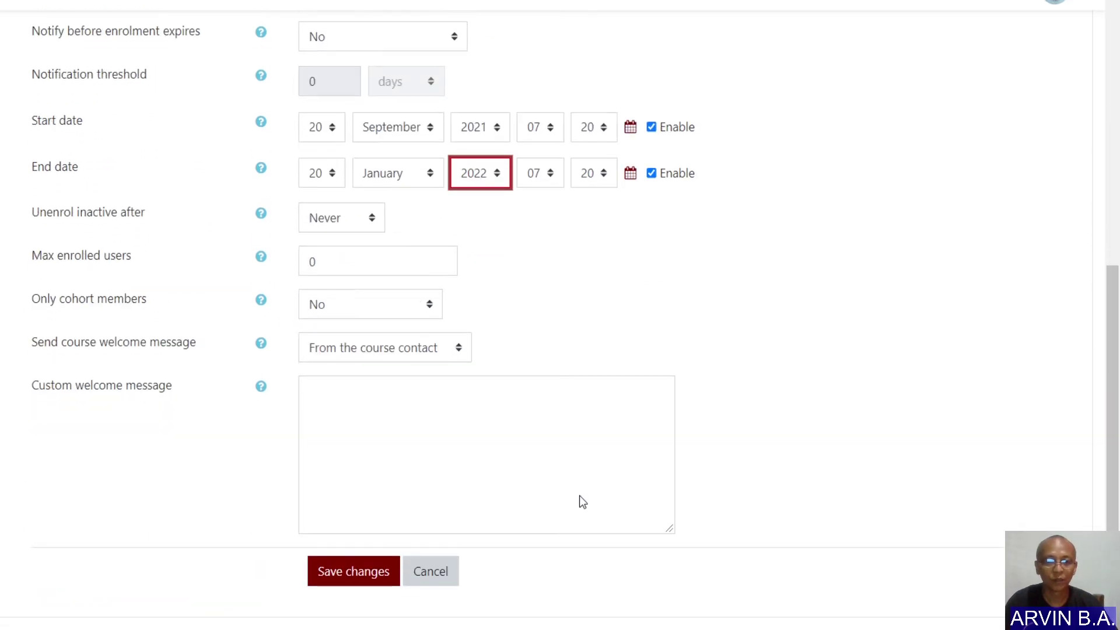
pyautogui.click(346, 578)
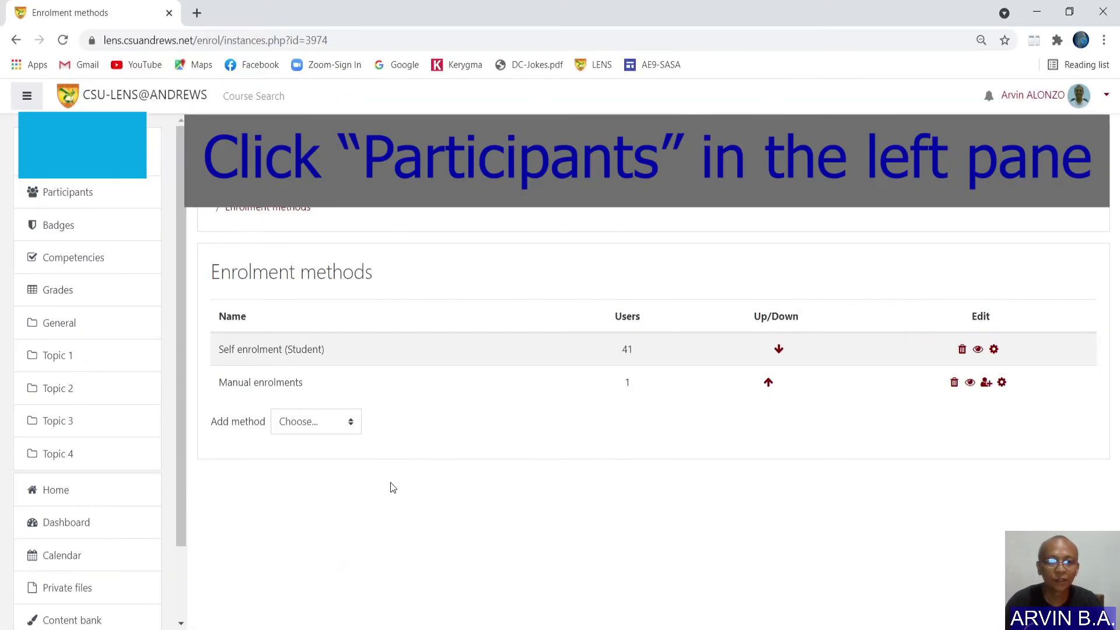
# Go to the course Participants list and select all 42 users
pyautogui.click(75, 200)
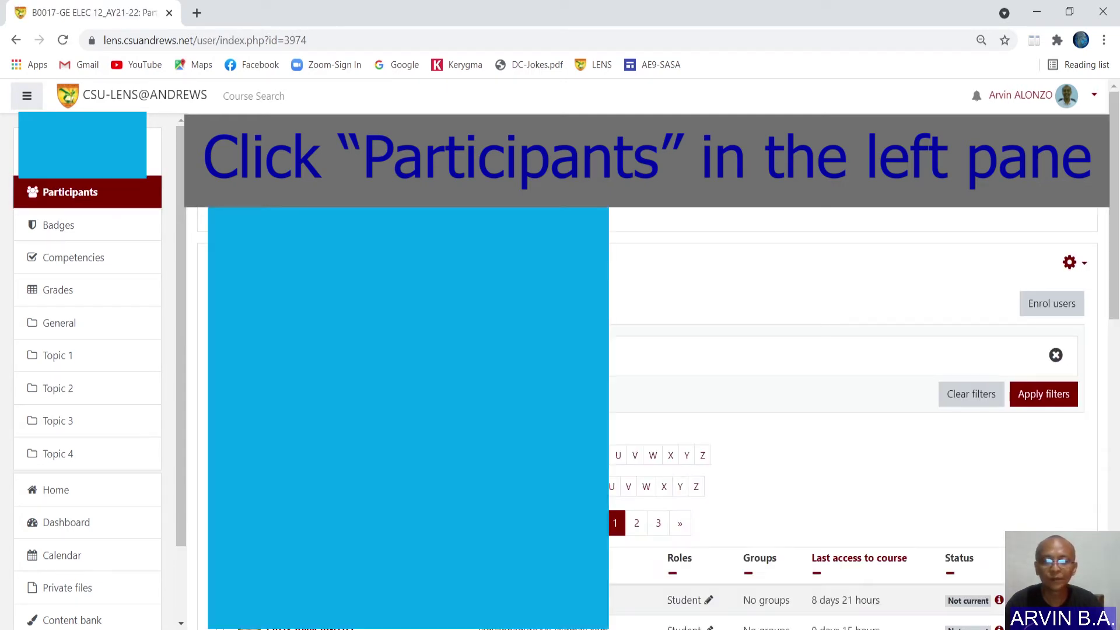
pyautogui.scroll(-10, 848, 439)
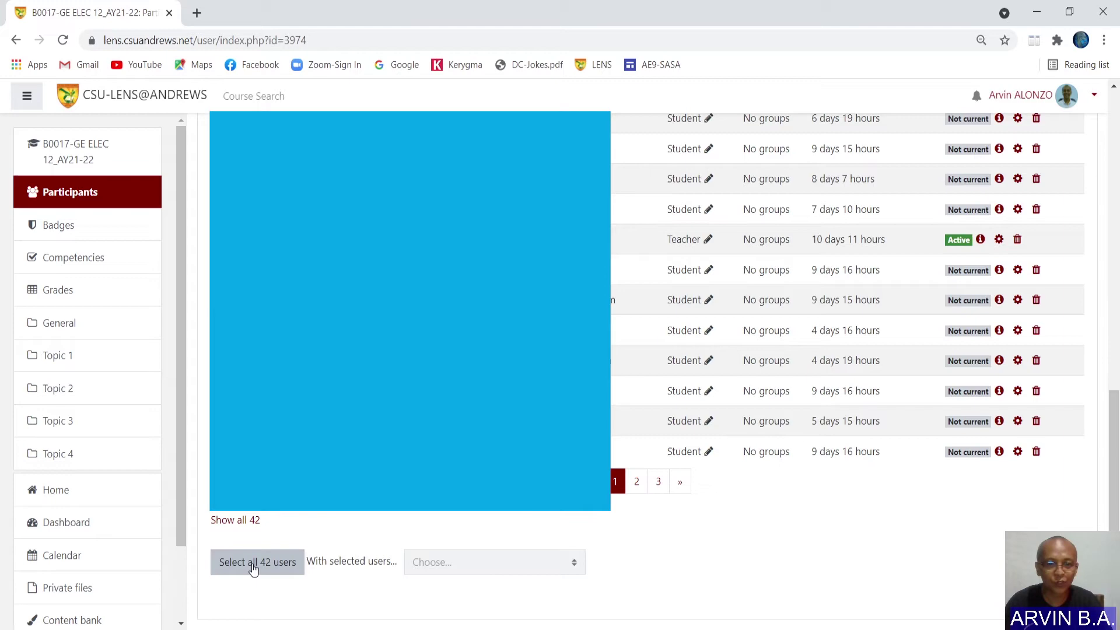
pyautogui.click(253, 561)
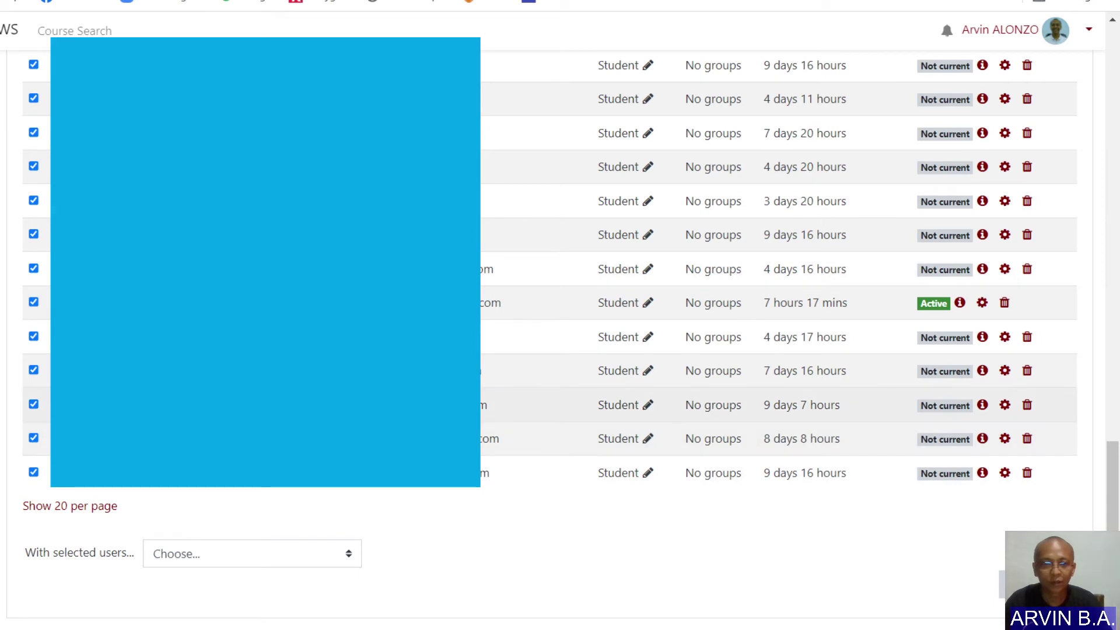
# Open the 'With selected users...' bulk actions dropdown for the 42 selected users
pyautogui.scroll(4, 559, 338)
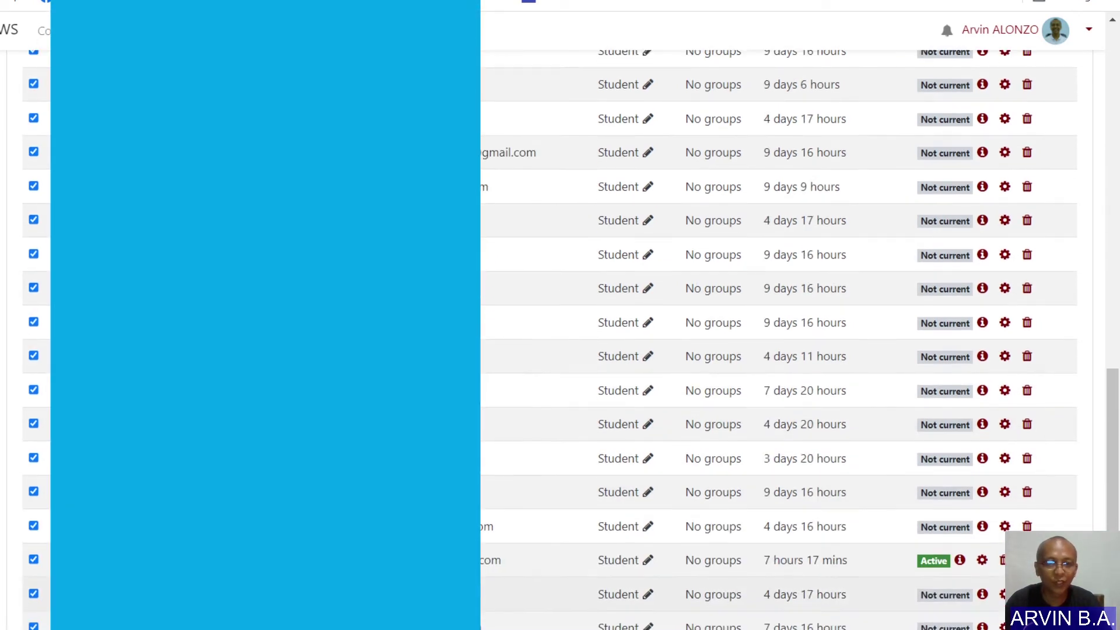
pyautogui.scroll(5, 560, 339)
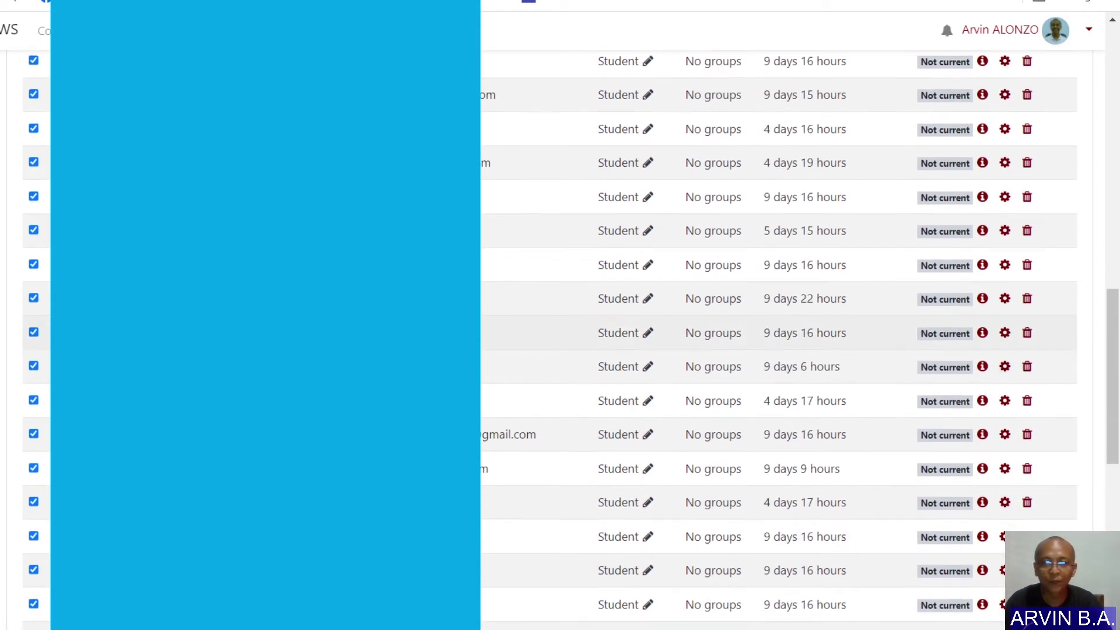
pyautogui.scroll(-2, 920, 375)
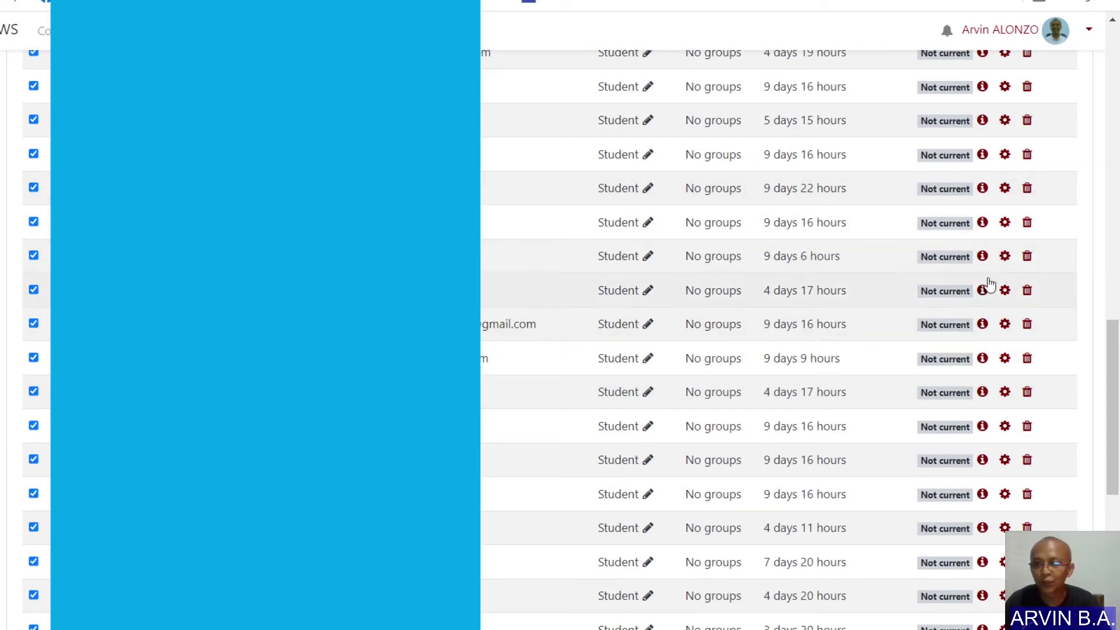
pyautogui.scroll(4, 990, 284)
pyautogui.scroll(-7, 989, 269)
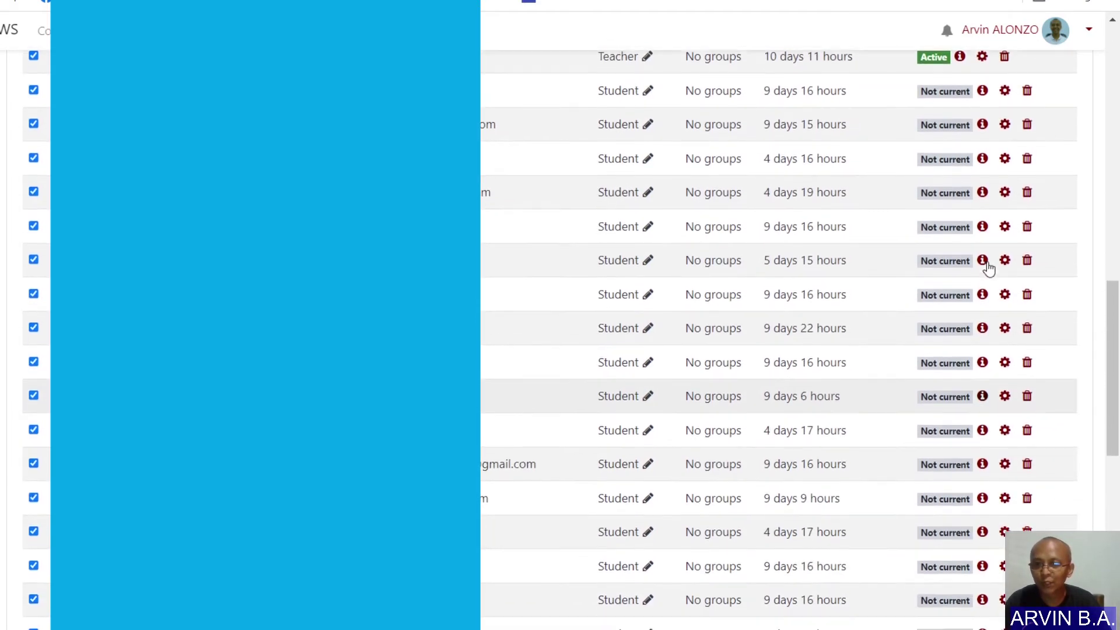
pyautogui.scroll(-3, 985, 273)
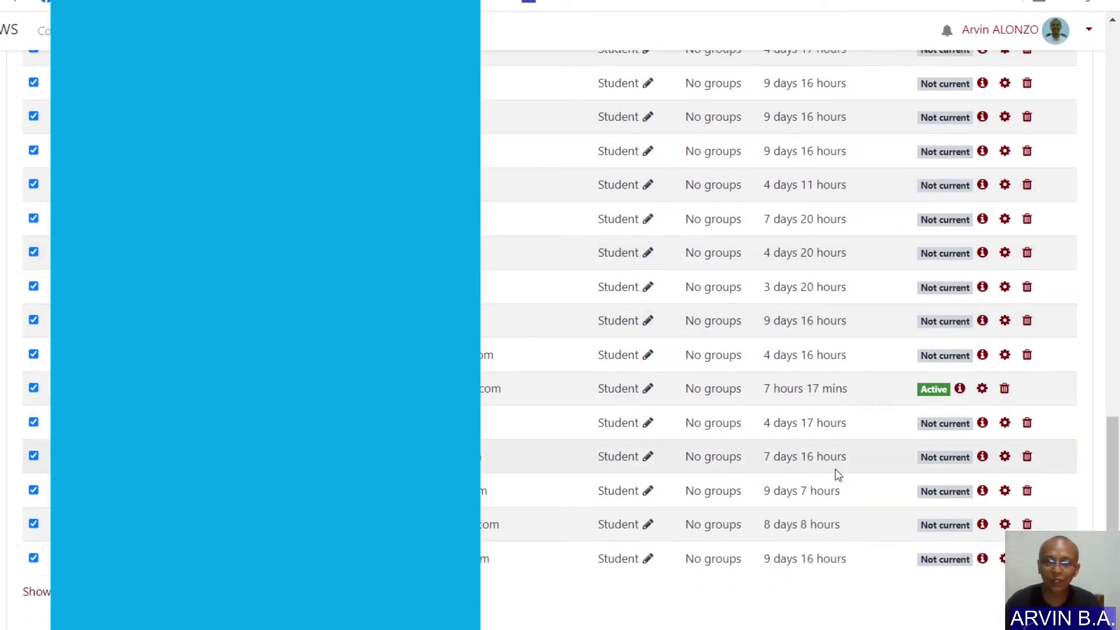
pyautogui.scroll(-2, 831, 472)
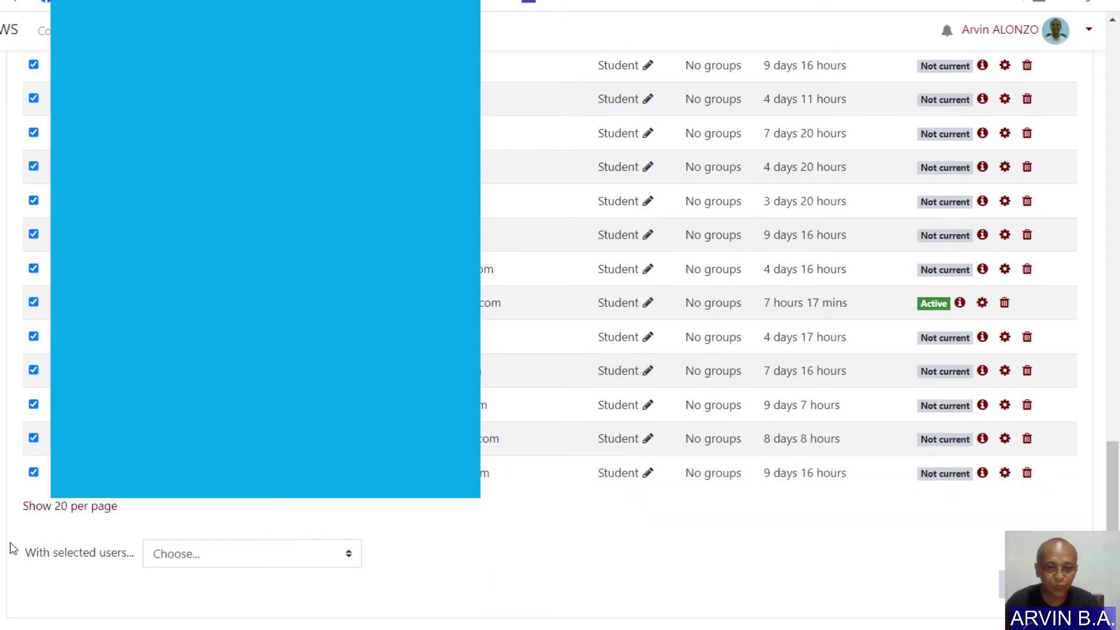
pyautogui.click(192, 557)
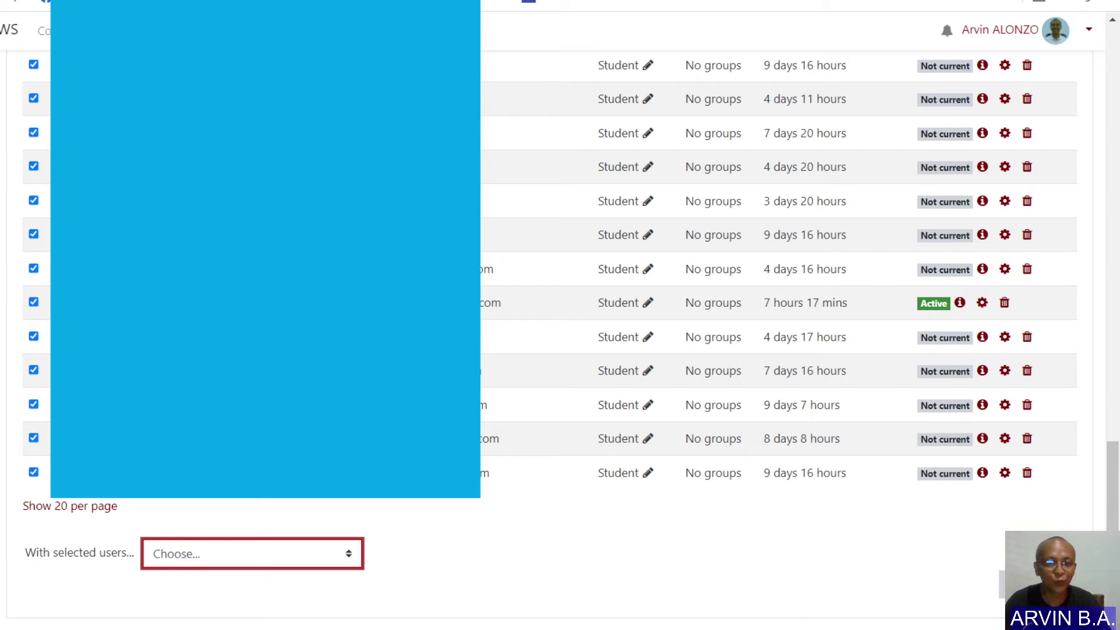
# Choose Edit enrolments for the selection and set Alter status to Active
pyautogui.press('Return')
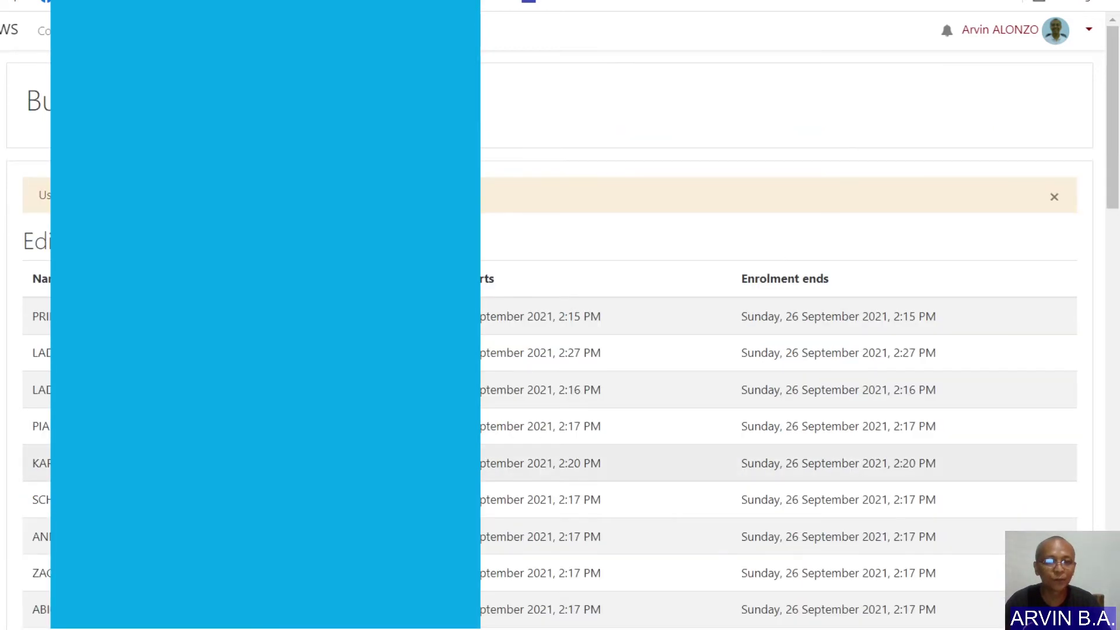
pyautogui.scroll(-15, 560, 327)
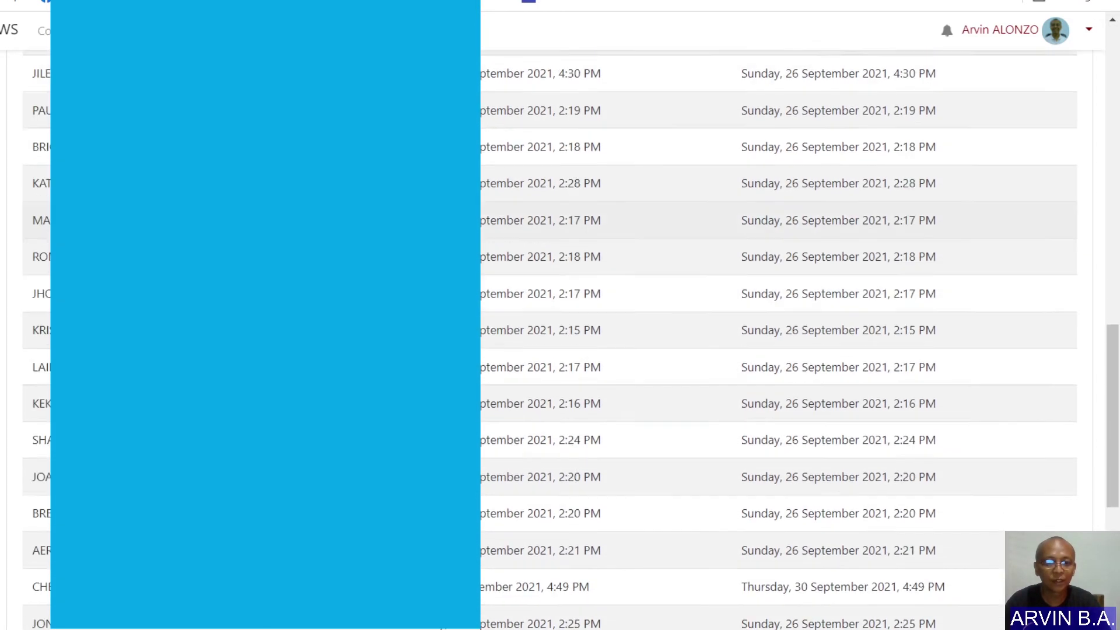
pyautogui.scroll(-7, 560, 326)
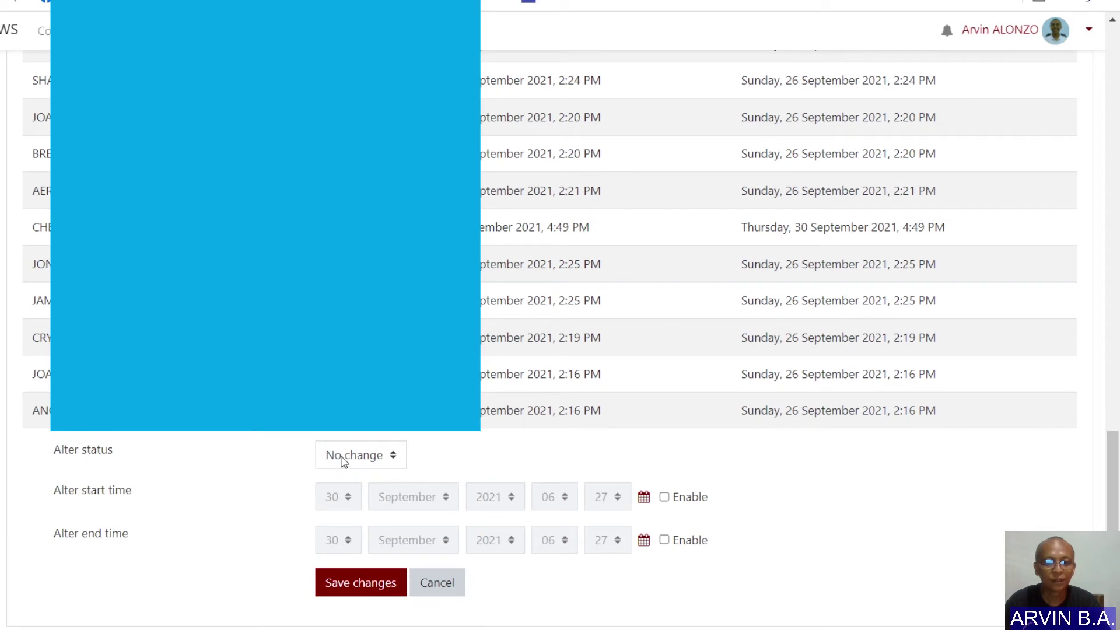
pyautogui.click(343, 459)
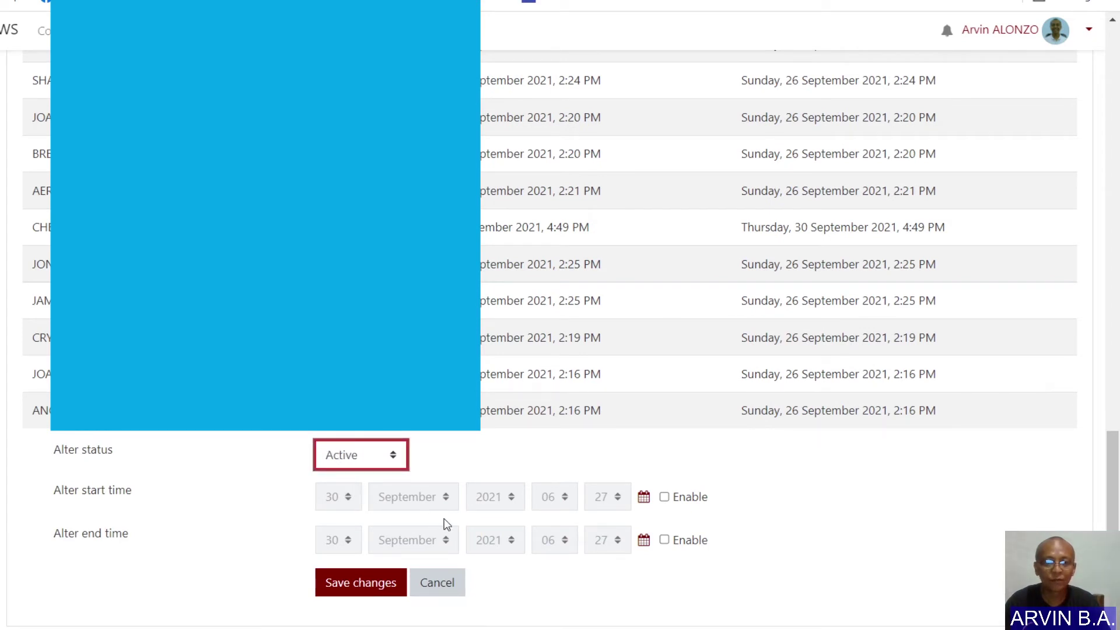
# Enable the enrolment end time, set it to 20 January 2022, and save
pyautogui.click(665, 498)
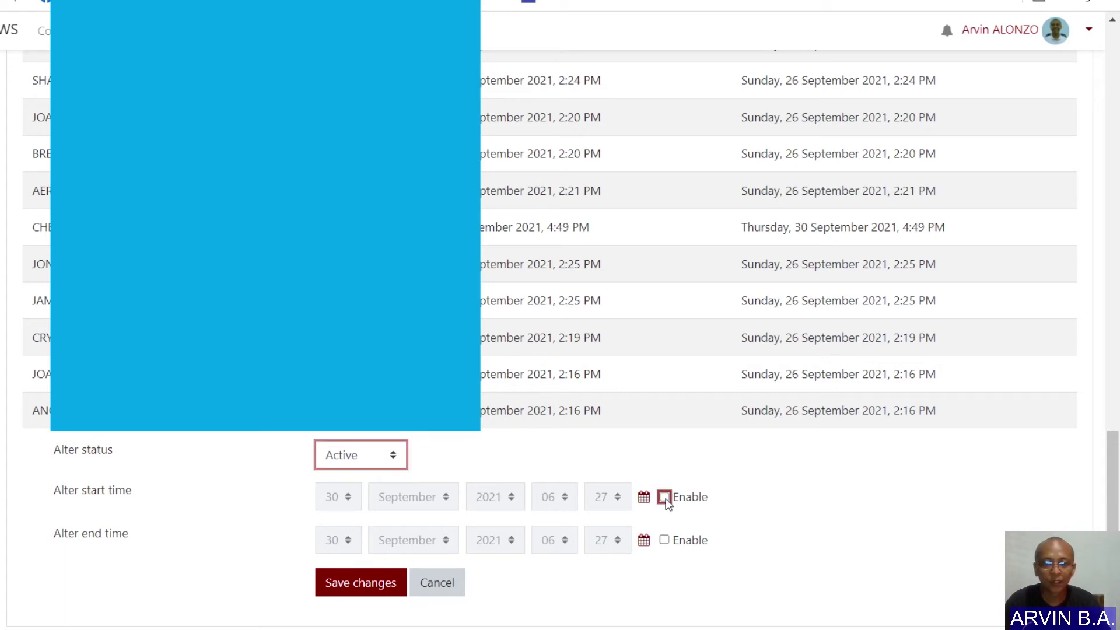
pyautogui.click(663, 541)
pyautogui.click(401, 550)
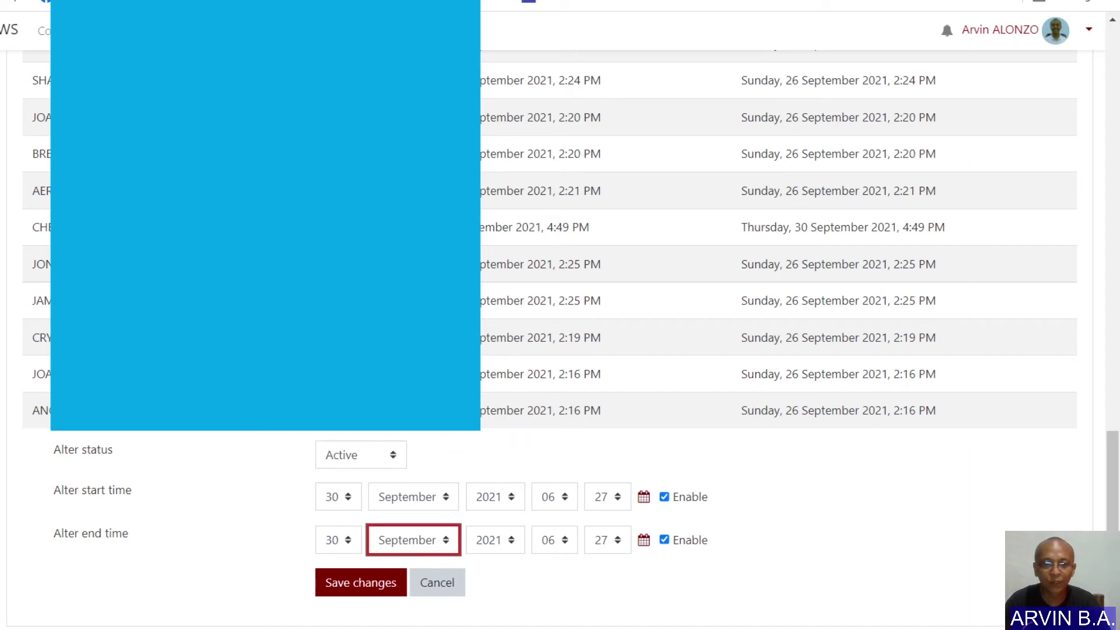
pyautogui.click(407, 496)
pyautogui.click(333, 540)
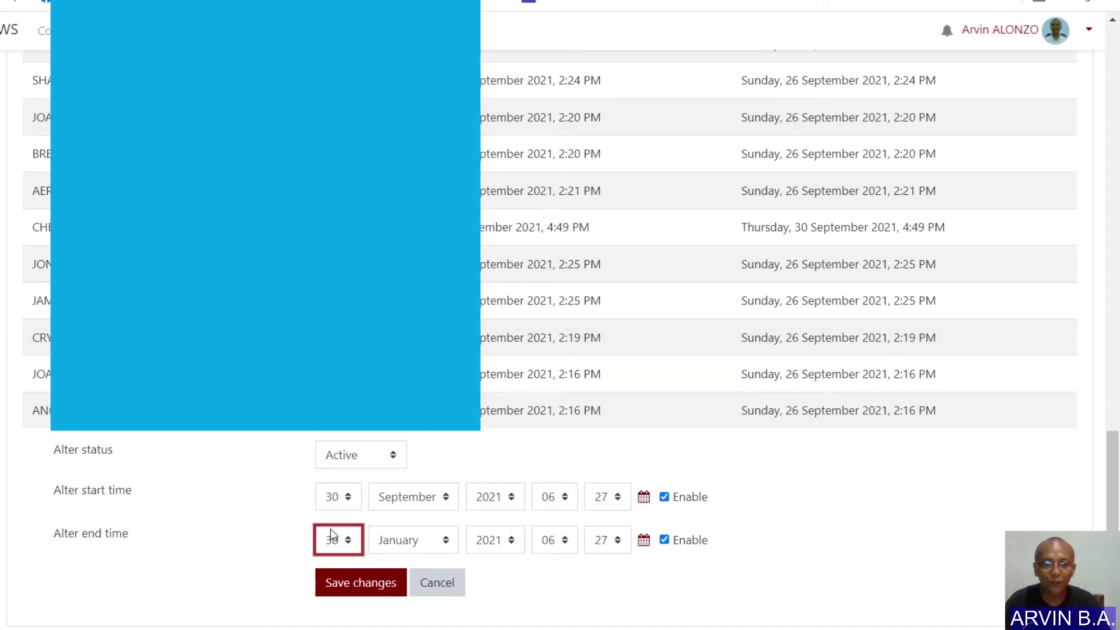
pyautogui.press('2')
pyautogui.press('0')
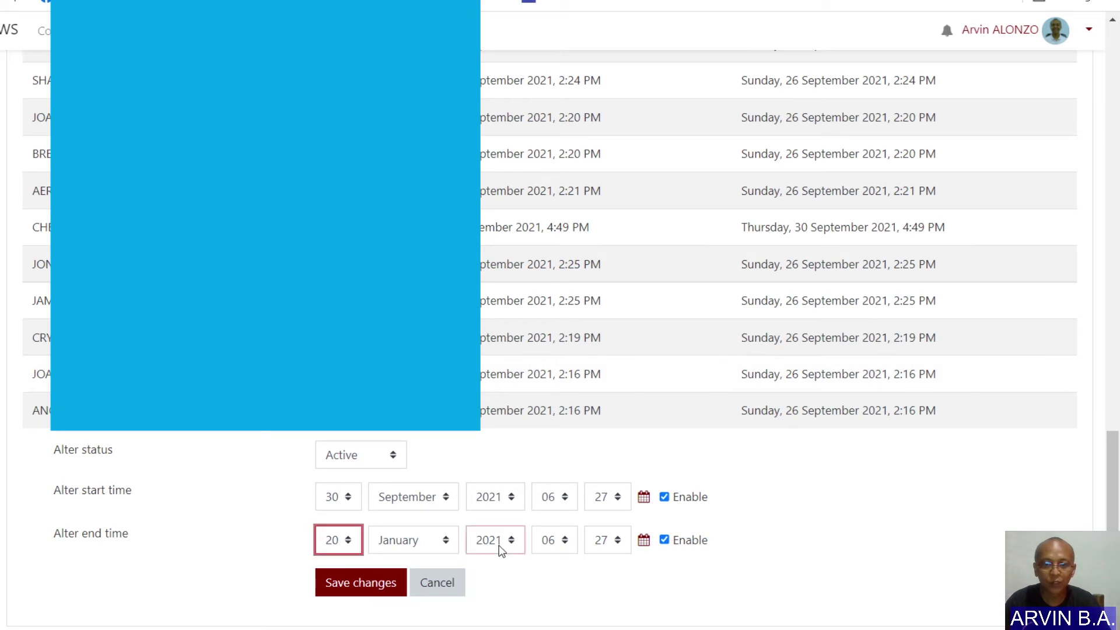
pyautogui.click(500, 542)
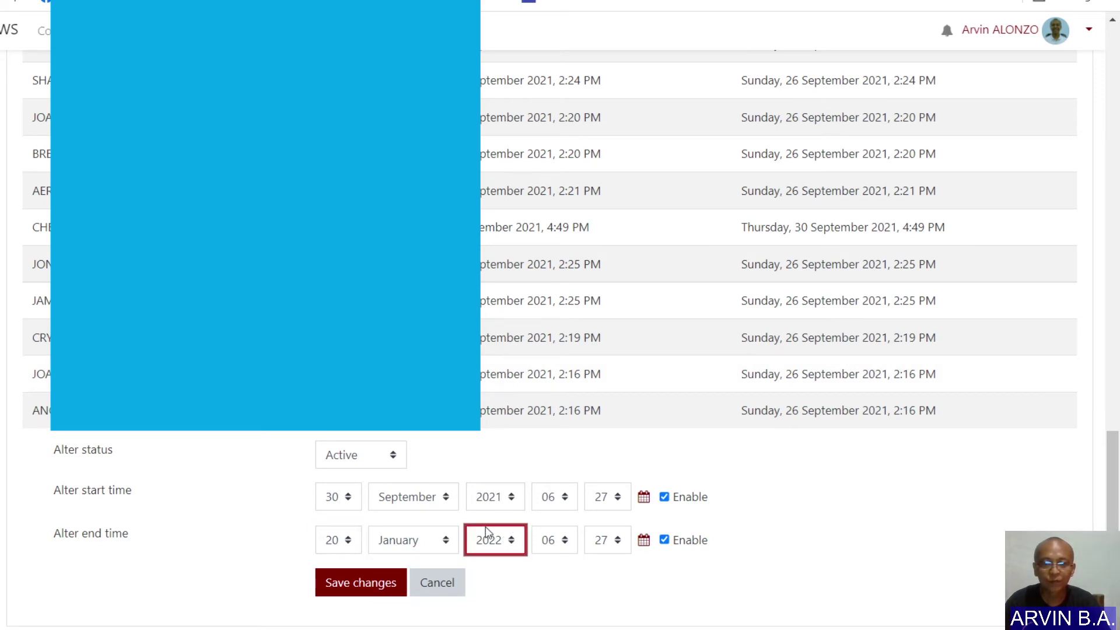
pyautogui.click(355, 583)
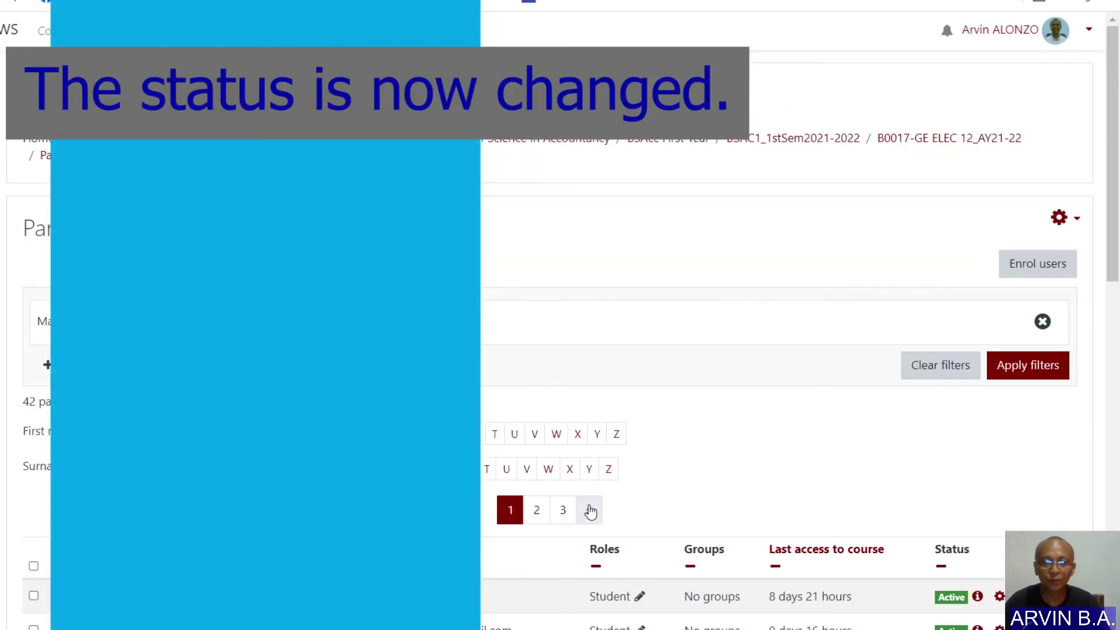
# Review pages 2 and 3 of the participants list to confirm each status is Active
pyautogui.scroll(-8, 600, 502)
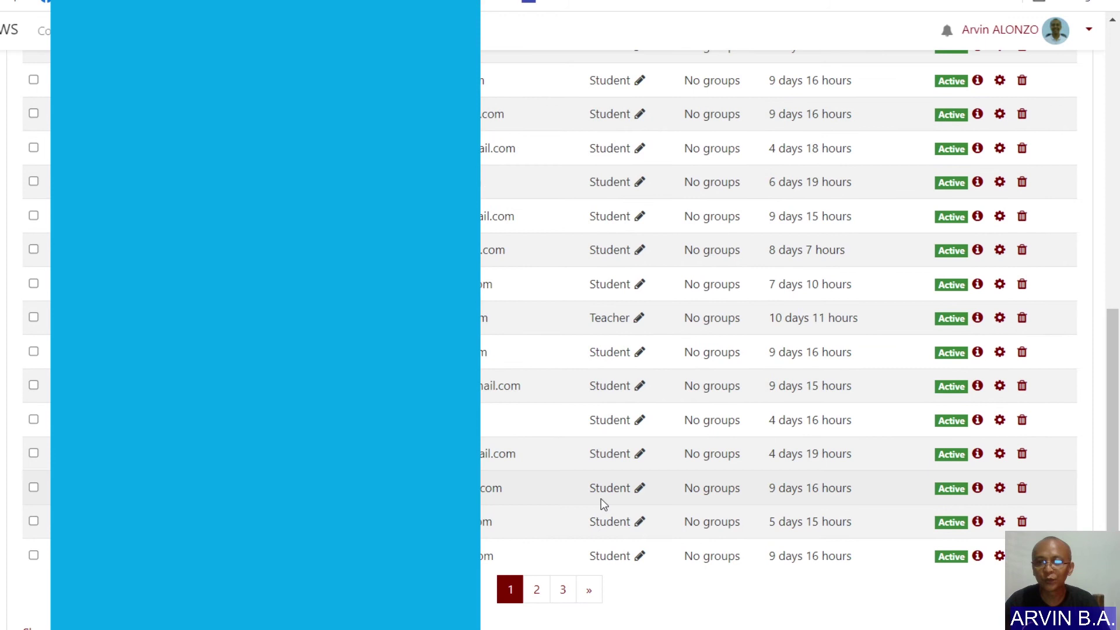
pyautogui.click(534, 590)
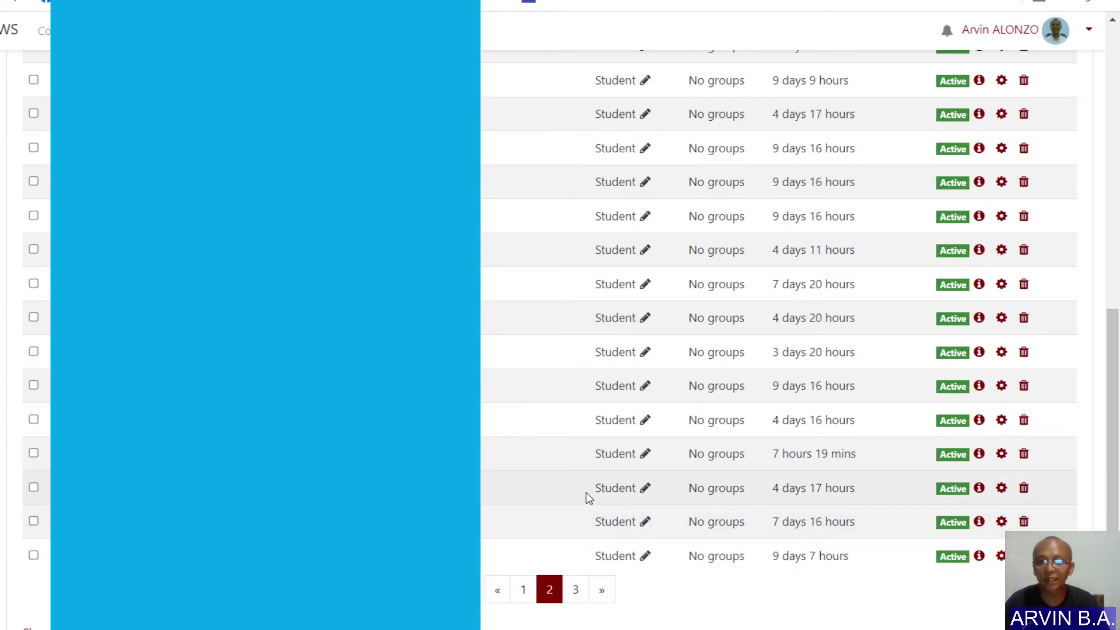
pyautogui.click(575, 591)
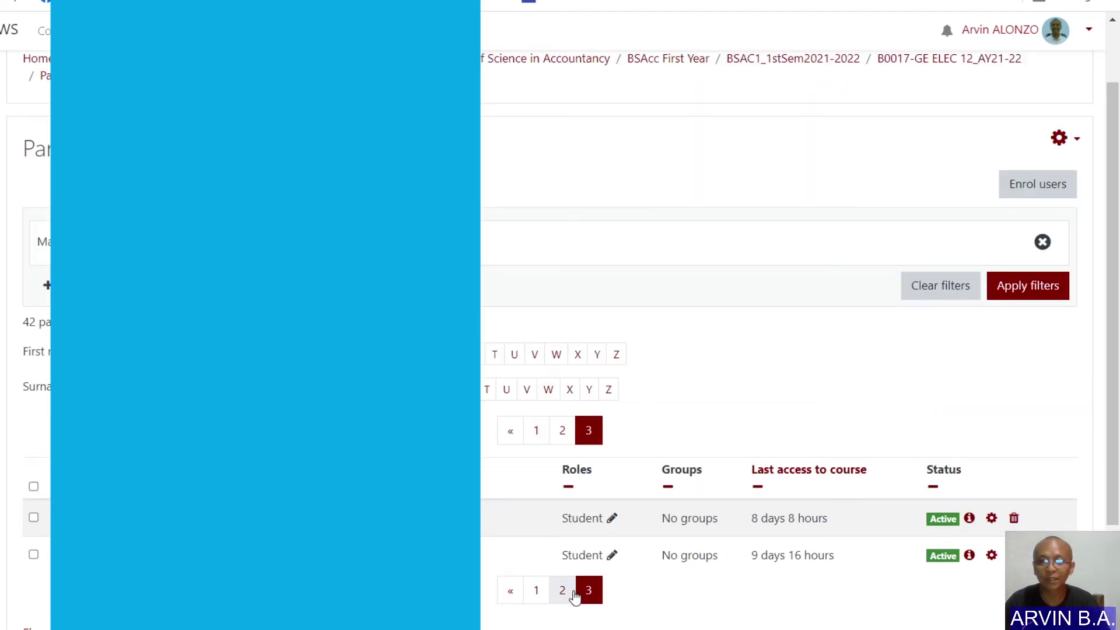
# Select all 68 users and open the 'With selected users...' dropdown
pyautogui.scroll(-2, 565, 588)
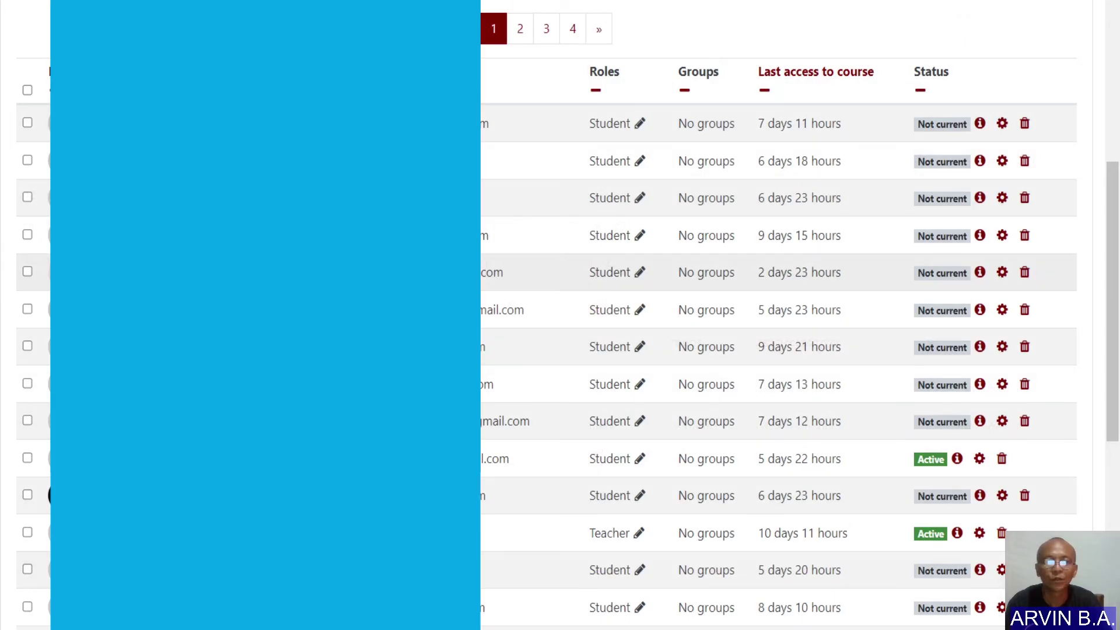
pyautogui.scroll(-6, 63, 574)
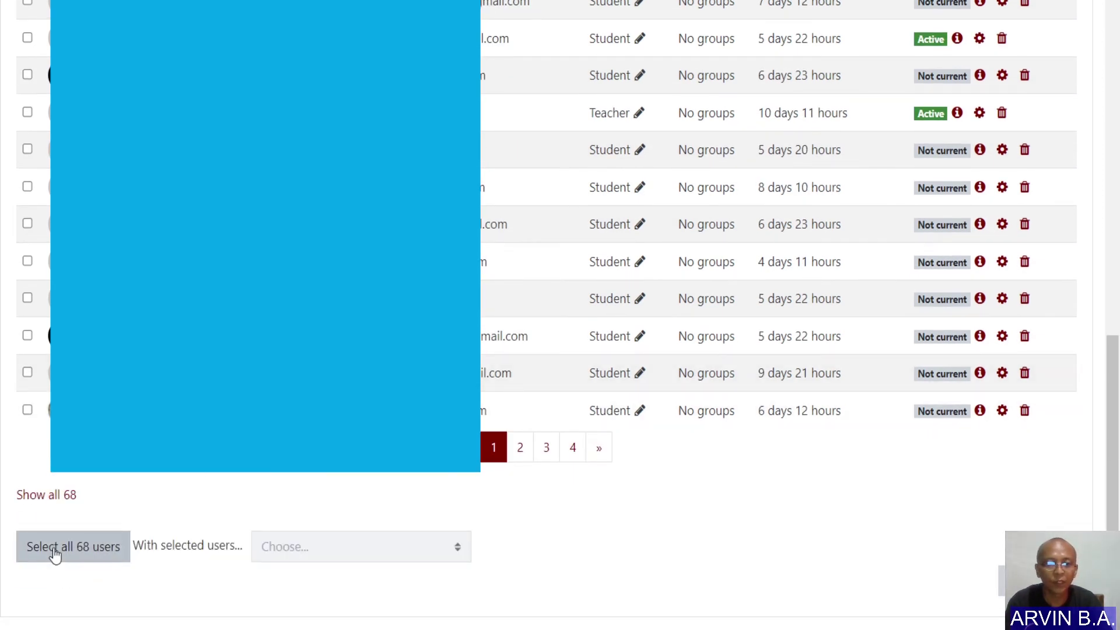
pyautogui.click(55, 554)
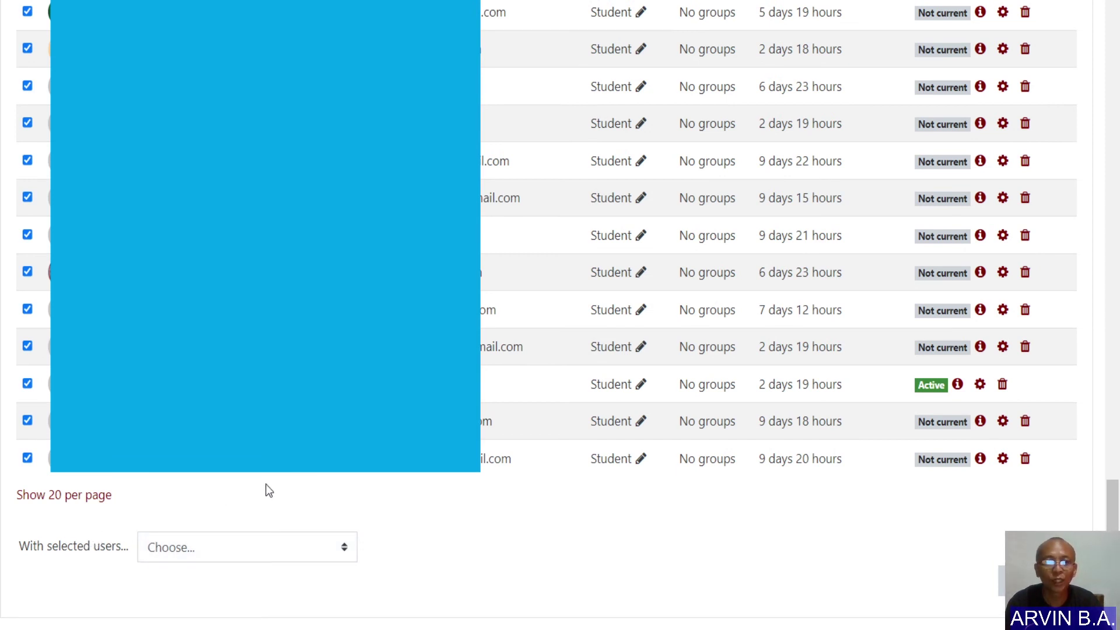
pyautogui.click(213, 552)
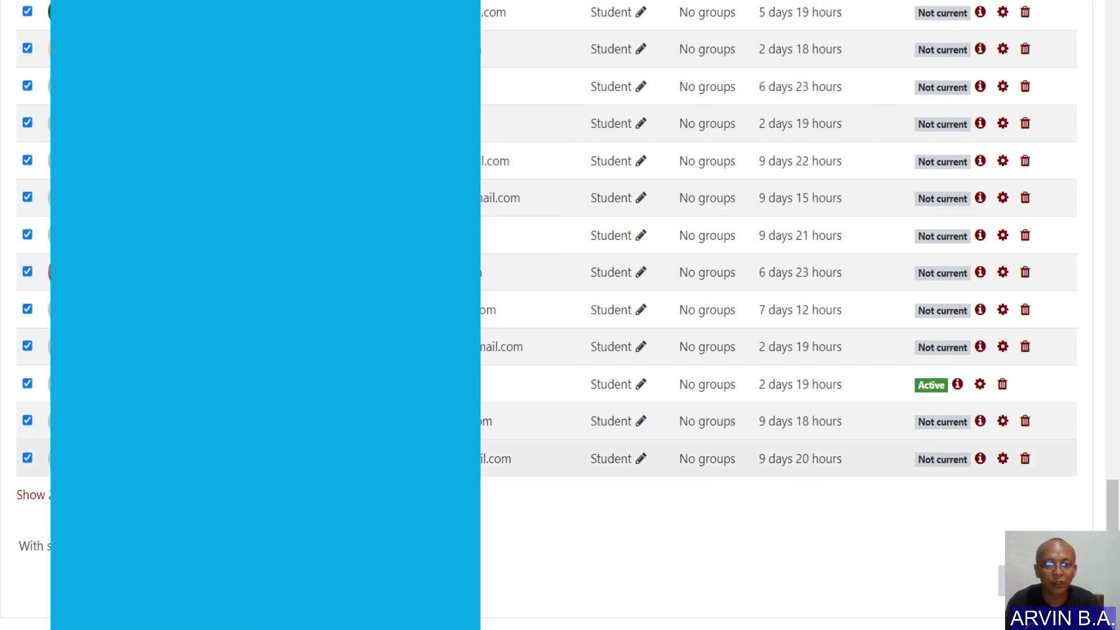
# Set Alter status to Active for the 68 selected enrolments
pyautogui.scroll(-20, 778, 315)
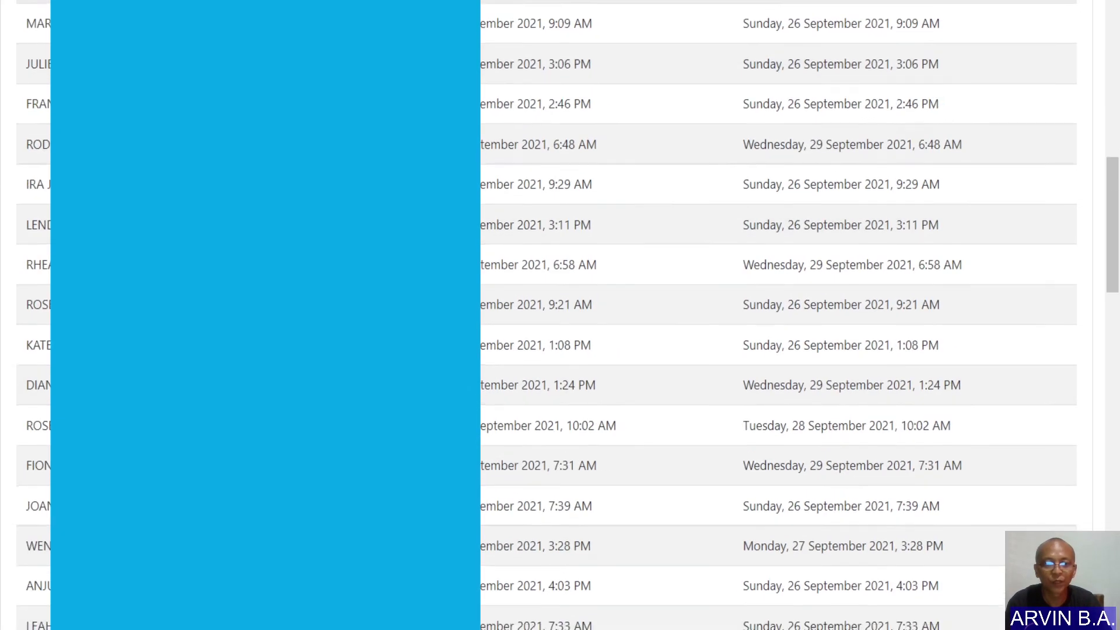
pyautogui.scroll(-3, 354, 443)
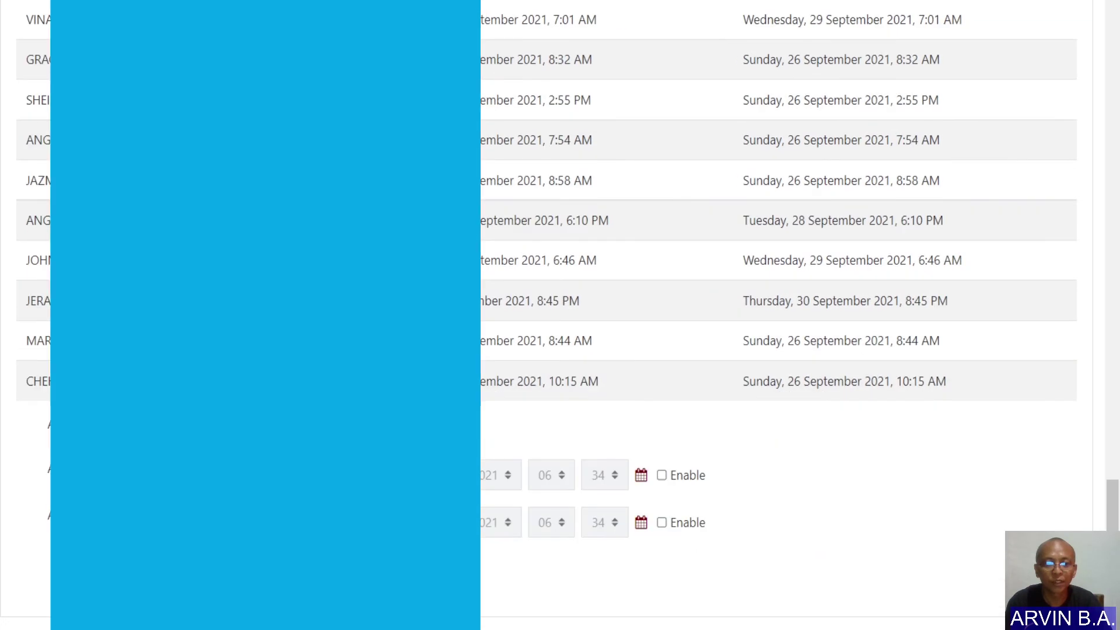
pyautogui.click(354, 444)
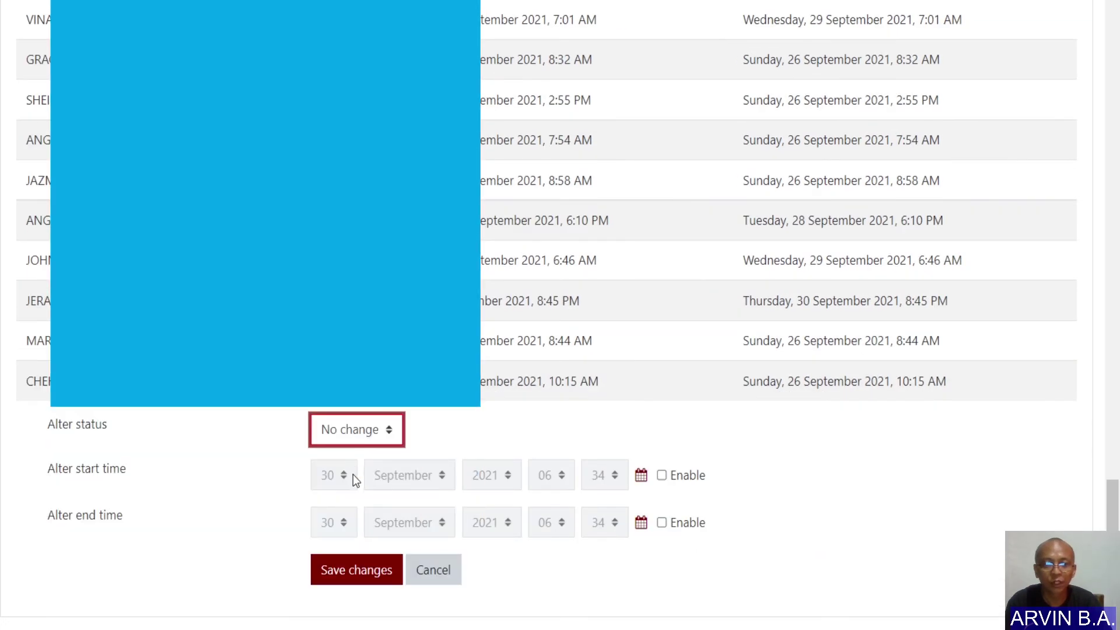
pyautogui.click(352, 474)
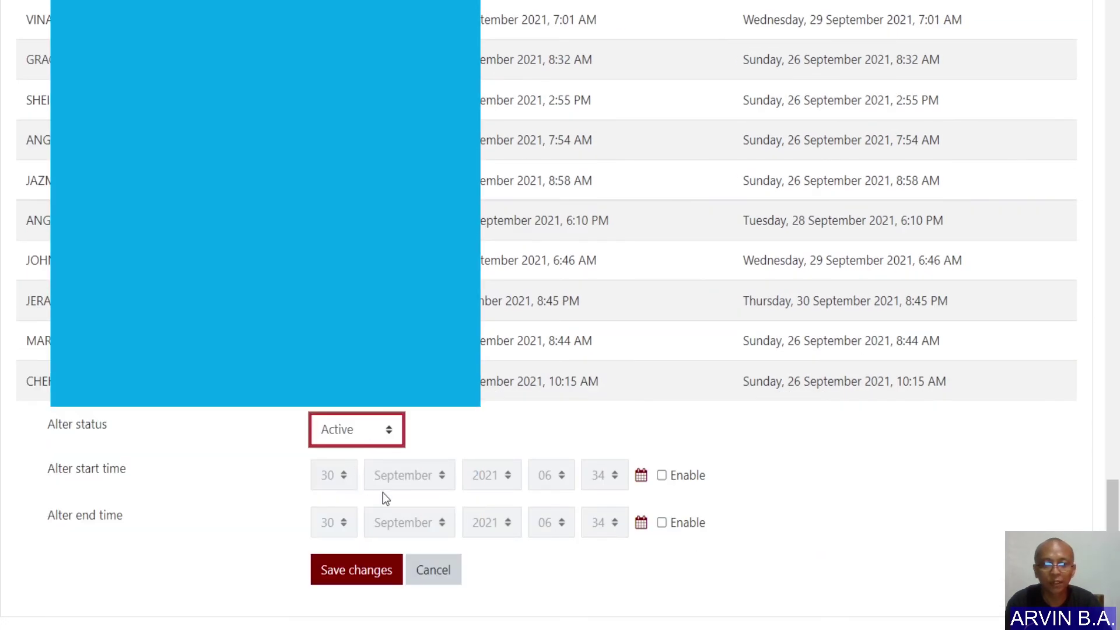
# Enable the end time, set it to 20 January 2022, and save
pyautogui.click(662, 523)
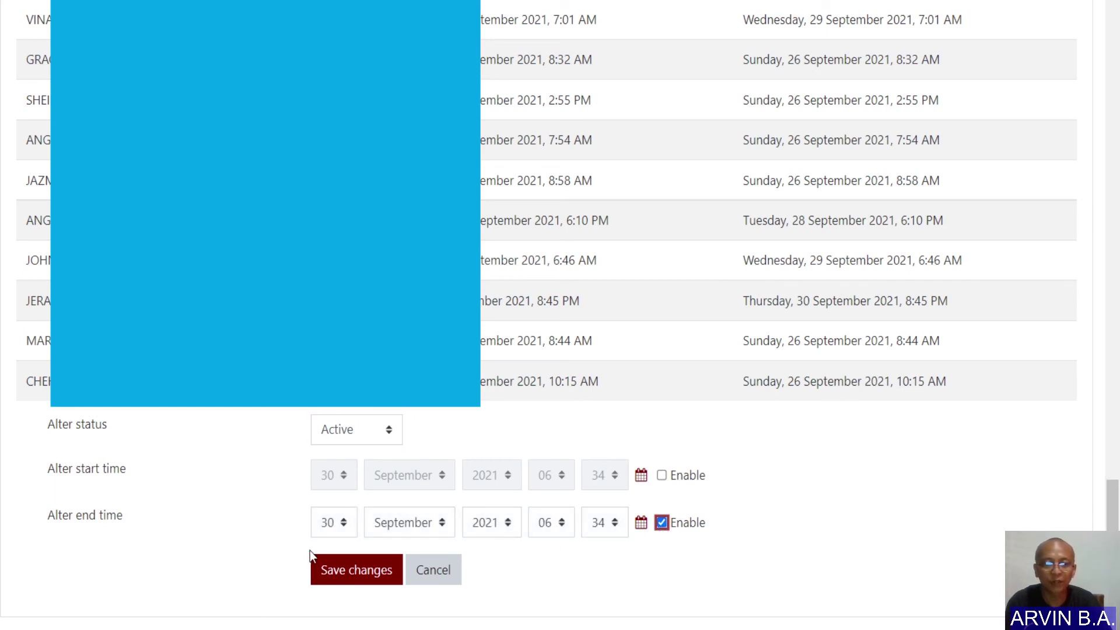
pyautogui.click(344, 525)
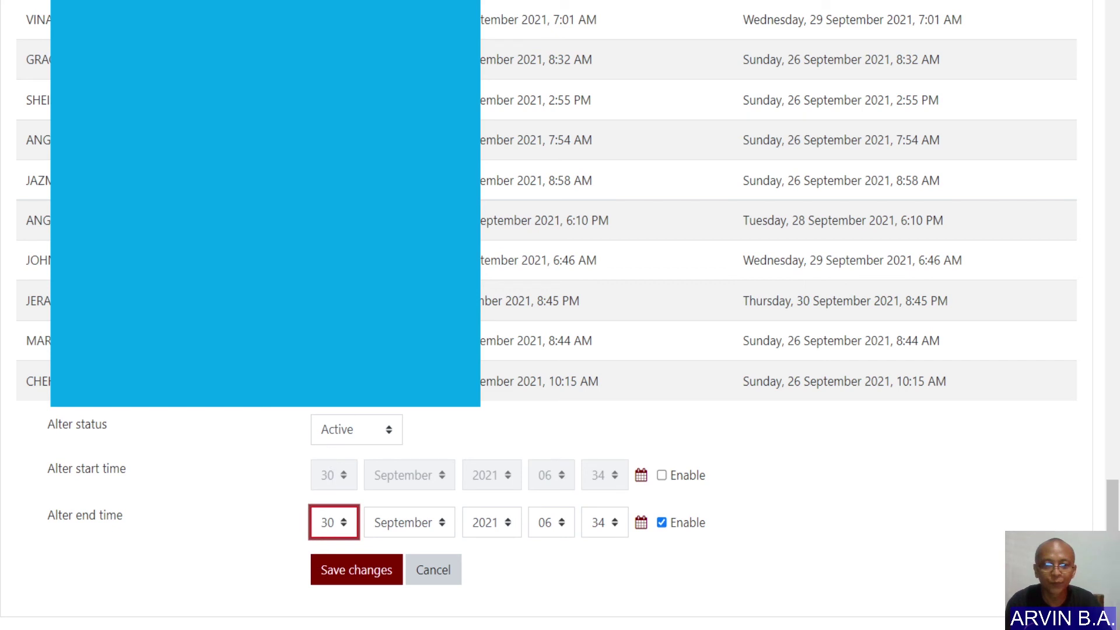
pyautogui.click(400, 530)
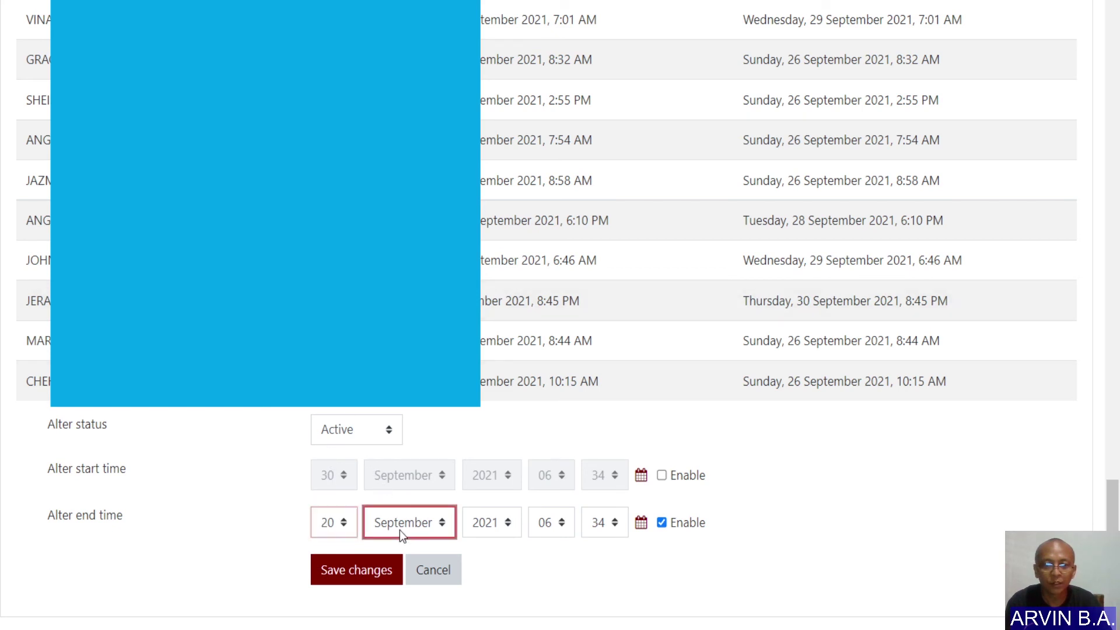
pyautogui.press('j')
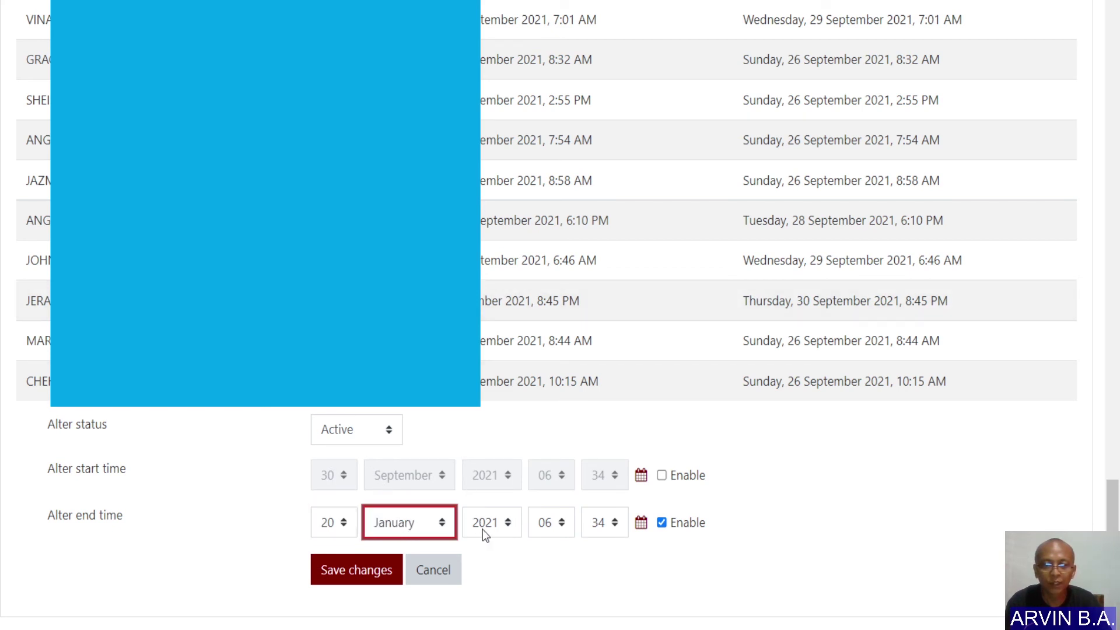
pyautogui.click(485, 528)
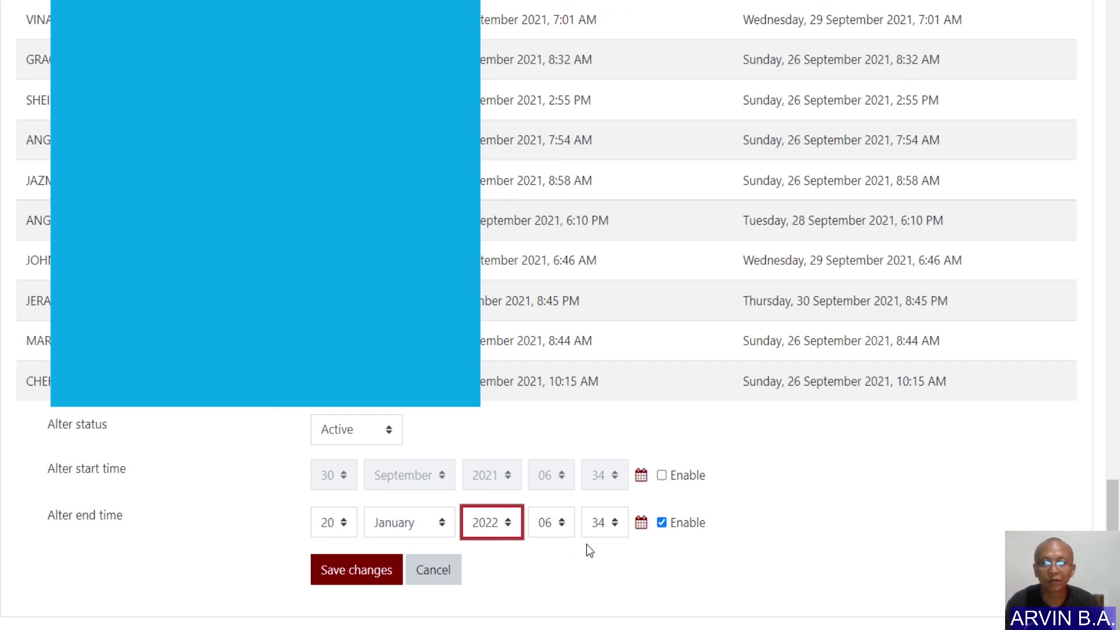
pyautogui.click(348, 574)
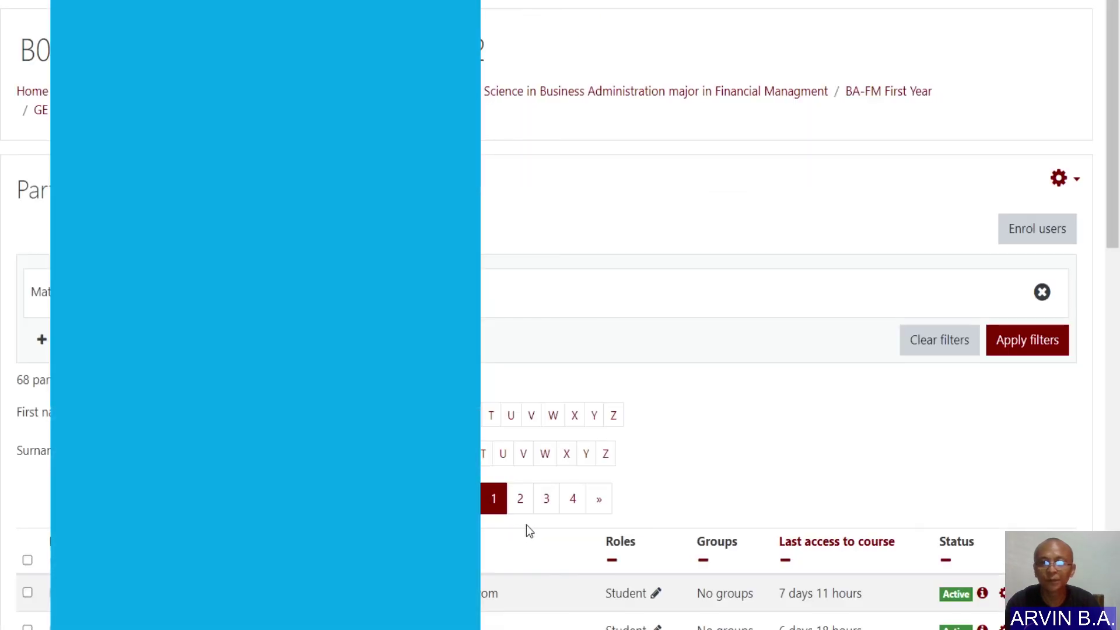
# Check pages 2, 3 and 4 of the 68-participant list to confirm every status is Active
pyautogui.scroll(-15, 672, 526)
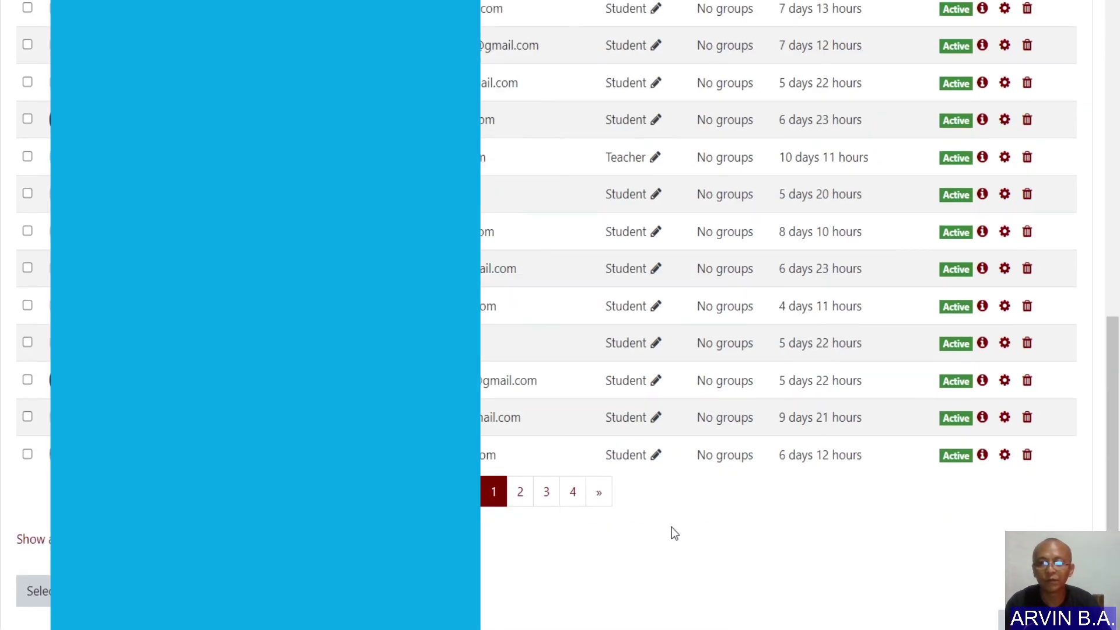
pyautogui.click(519, 492)
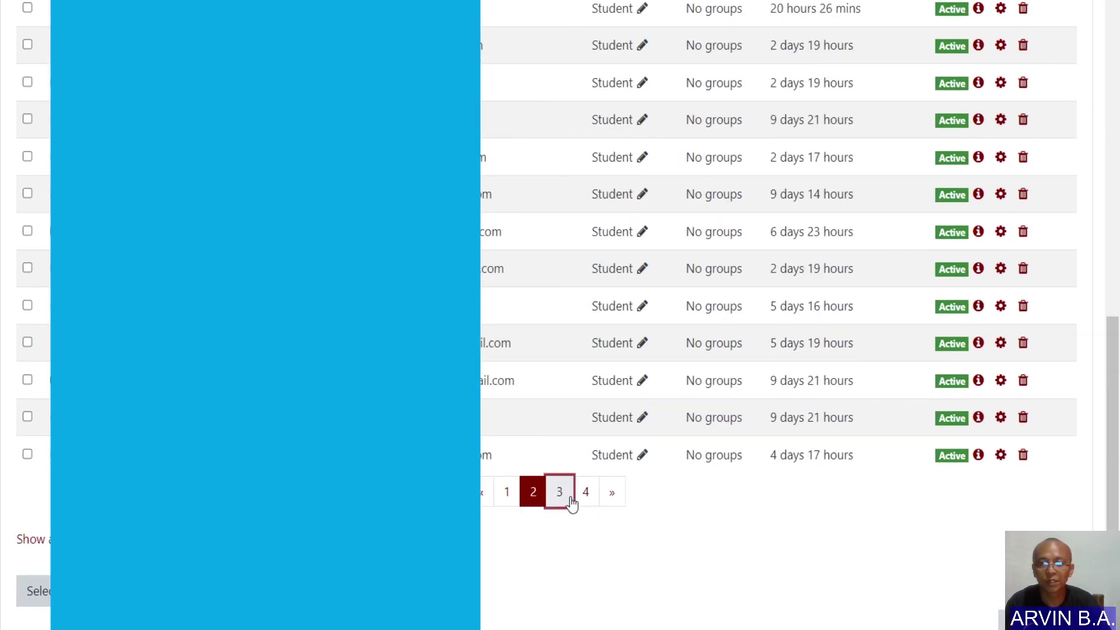
pyautogui.click(569, 500)
pyautogui.click(579, 499)
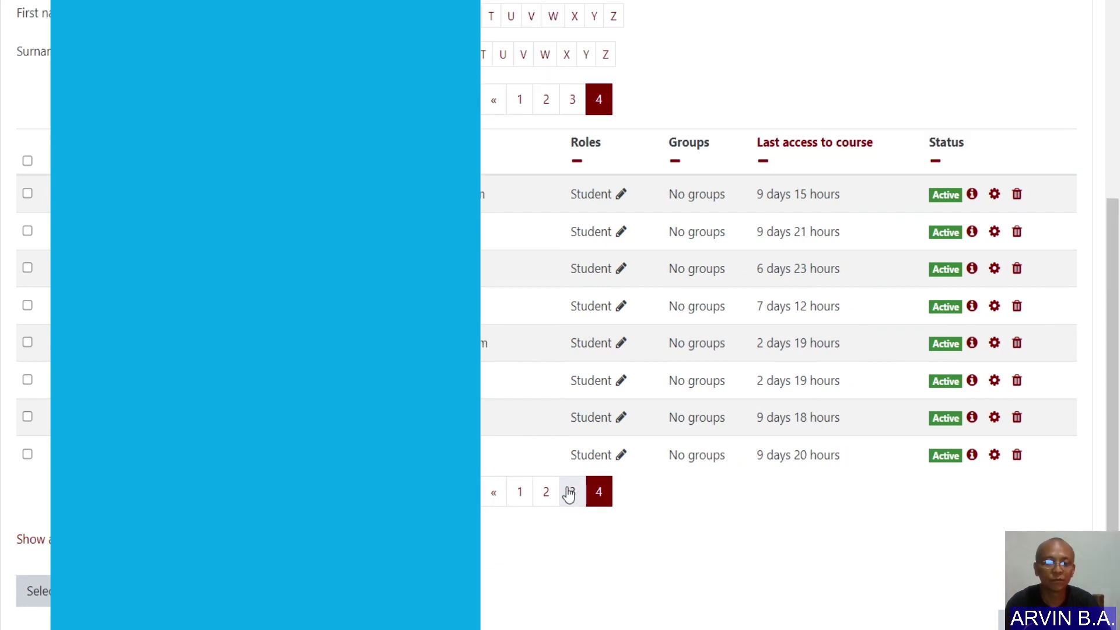